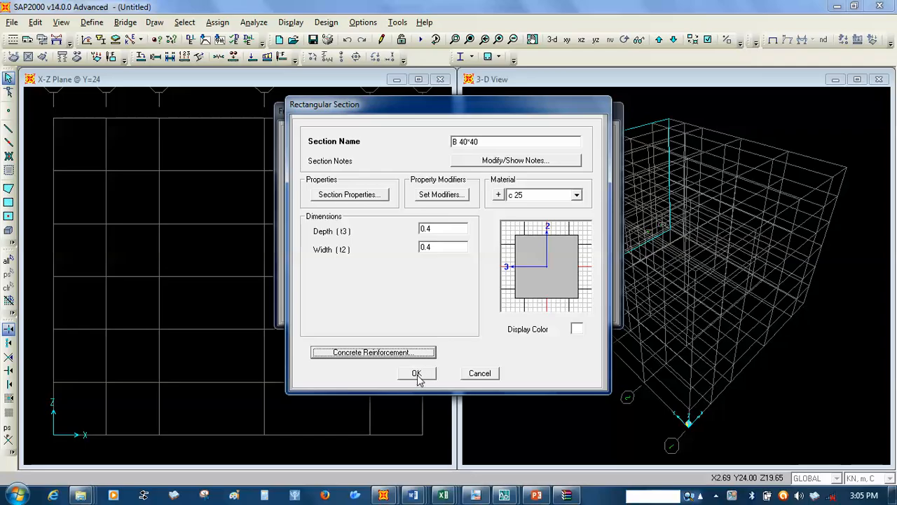
# Accept the B 40*40 section and add a rectangular concrete frame section named C 40*40 with material c 25.
pyautogui.click(417, 374)
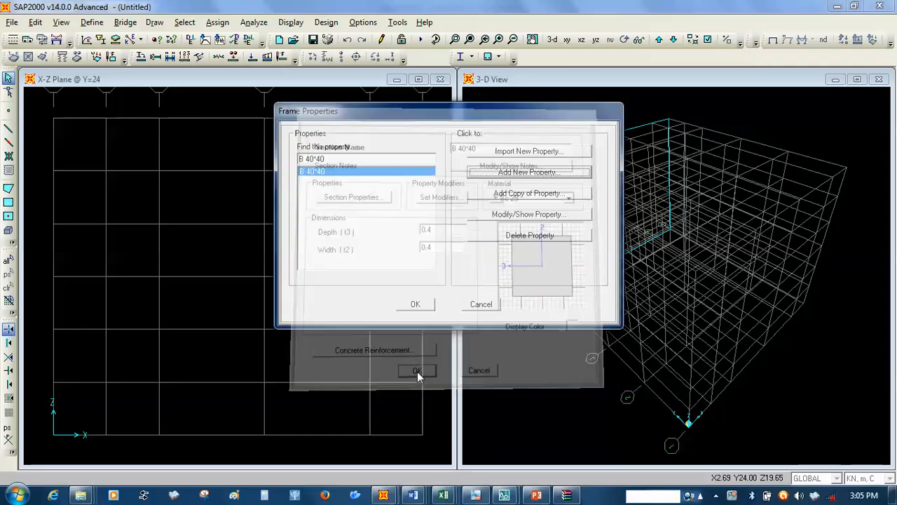
pyautogui.click(545, 173)
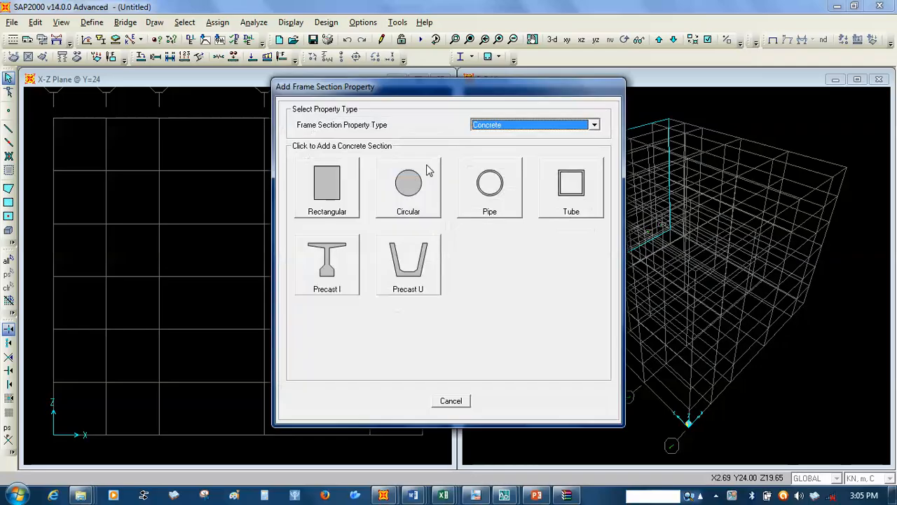
pyautogui.click(325, 185)
pyautogui.click(483, 141)
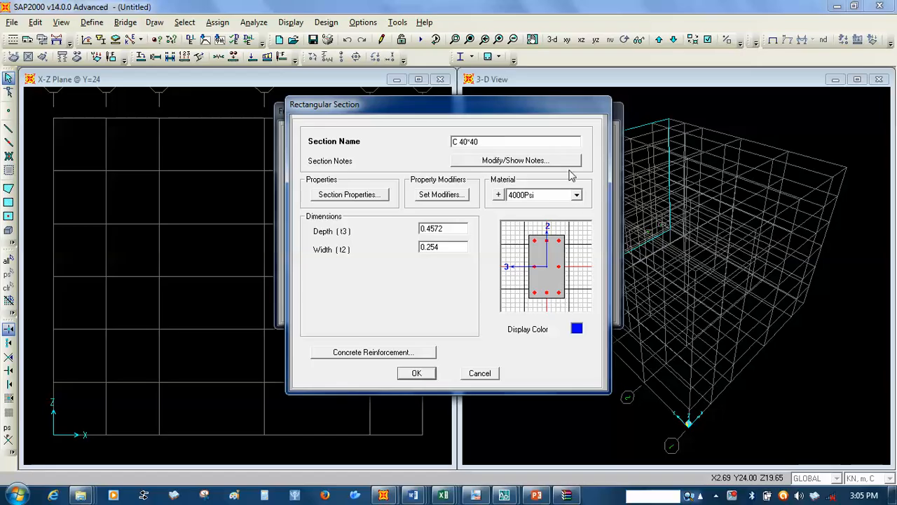
pyautogui.click(577, 195)
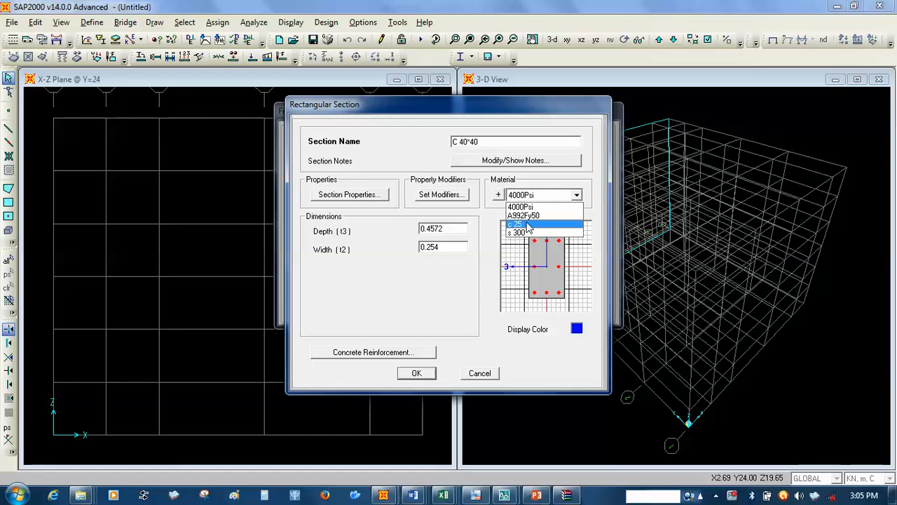
pyautogui.click(527, 224)
# Set the C 40*40 section's depth and width to 0.4 m and save the section.
pyautogui.doubleClick(448, 228)
pyautogui.write('0.')
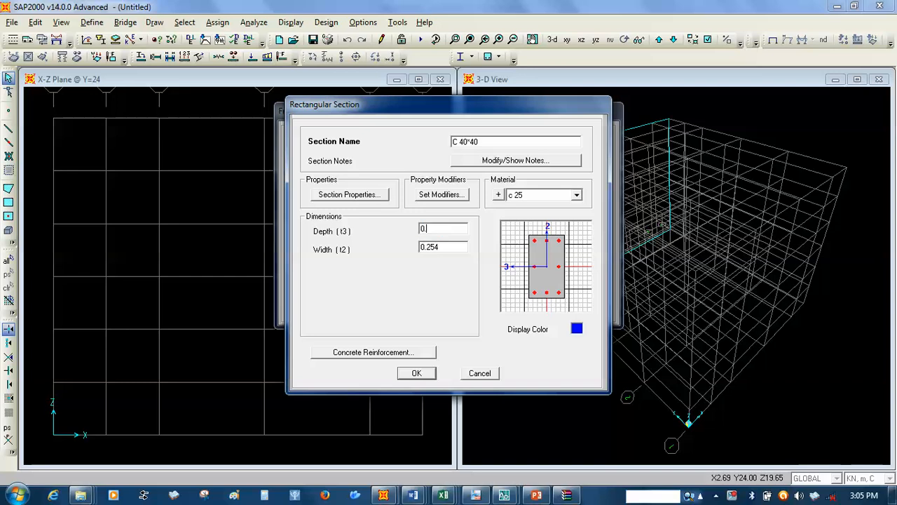
pyautogui.doubleClick(450, 246)
pyautogui.write('0')
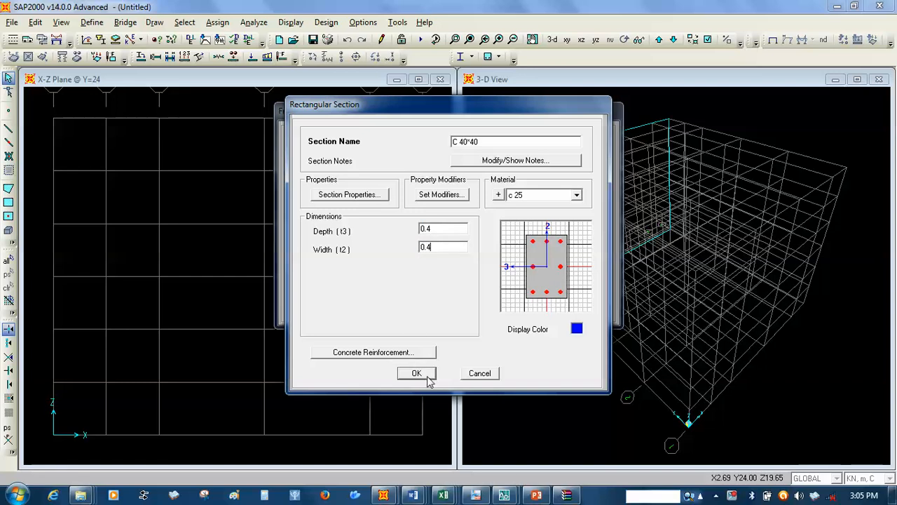
pyautogui.click(426, 374)
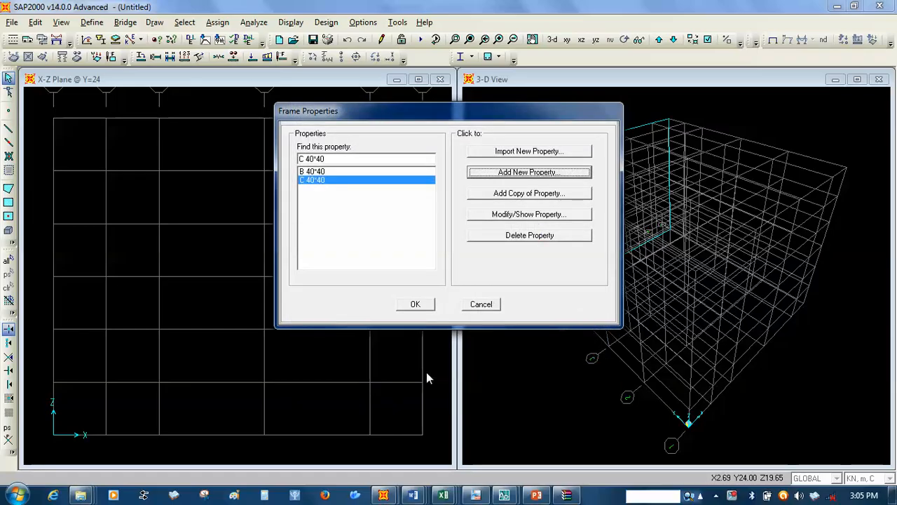
# Rename the B 40*40 frame section as B 40*30, change its width to match, and finish the frame properties.
pyautogui.click(333, 171)
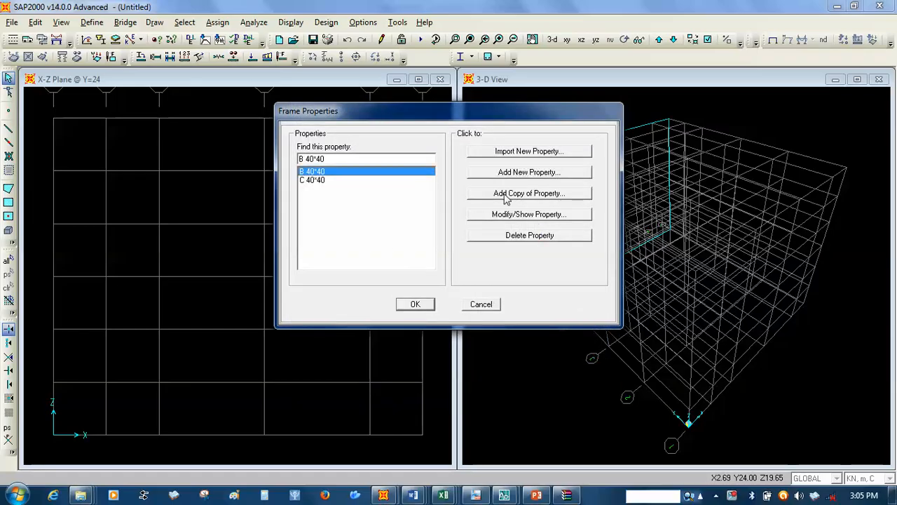
pyautogui.click(511, 216)
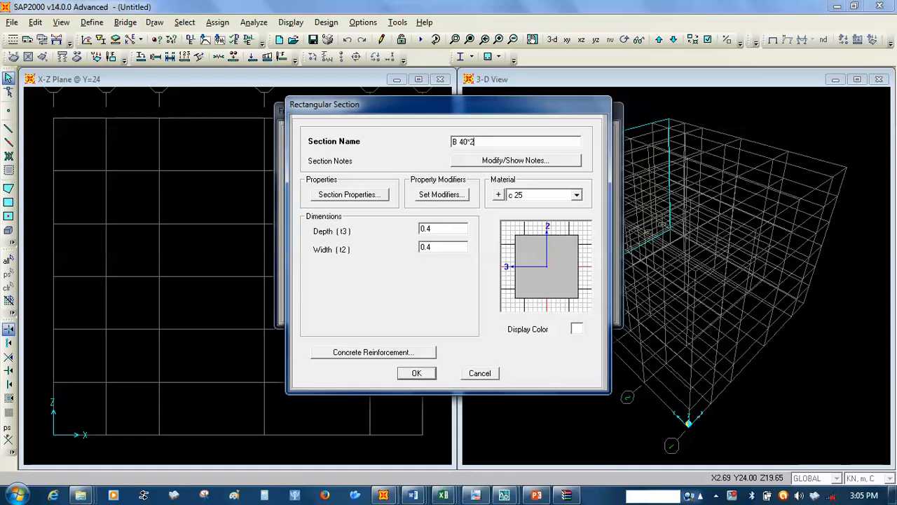
pyautogui.write('30')
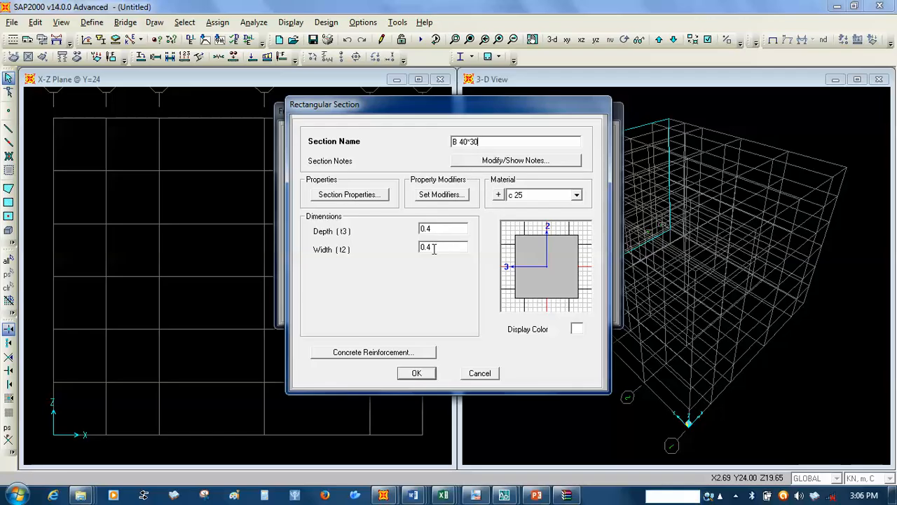
pyautogui.write('0')
pyautogui.click(417, 374)
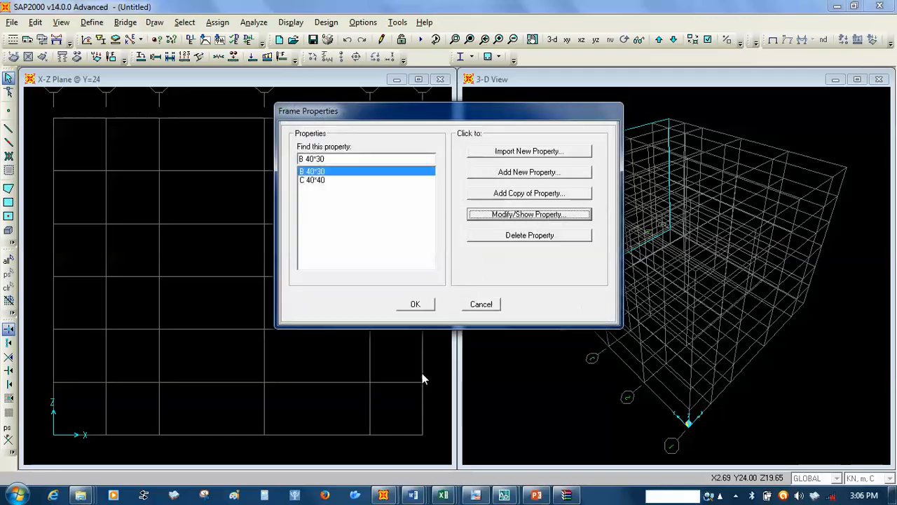
pyautogui.click(414, 304)
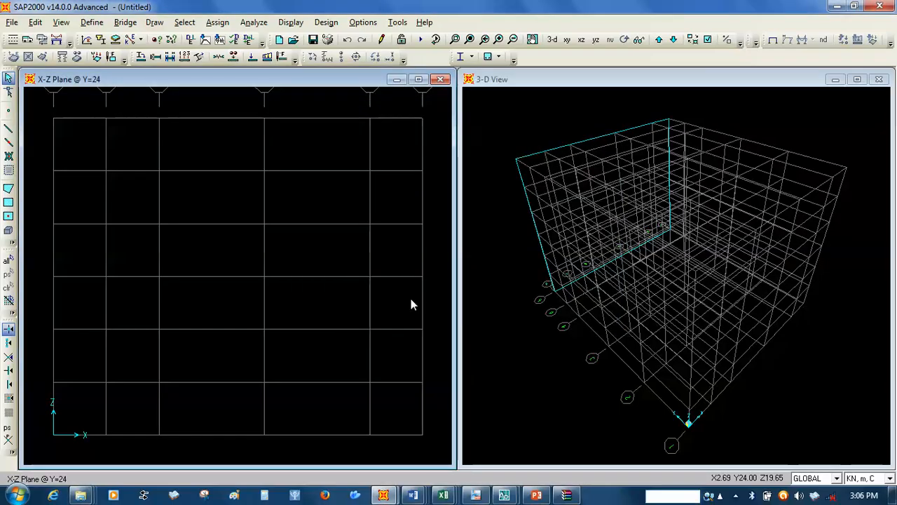
# Add a thin shell area section named SLAB 150 using material c 25.
pyautogui.click(91, 22)
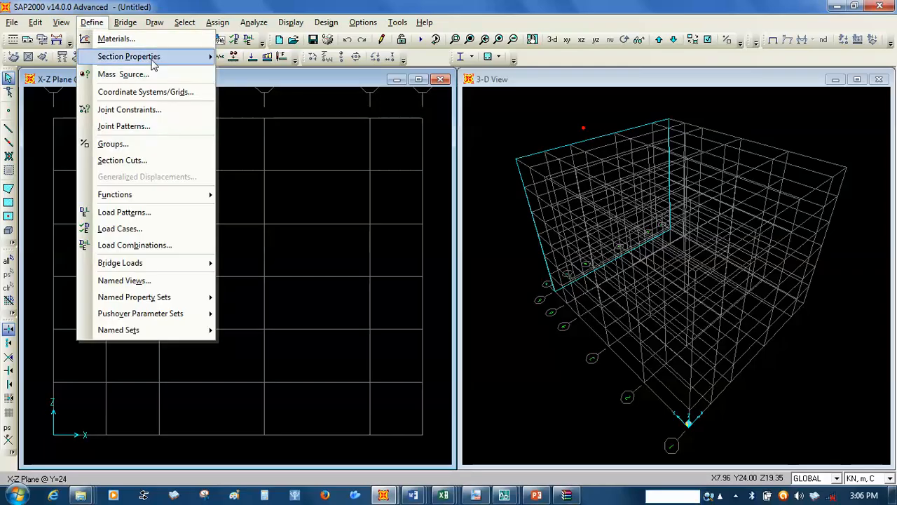
pyautogui.moveTo(169, 62)
pyautogui.click(265, 107)
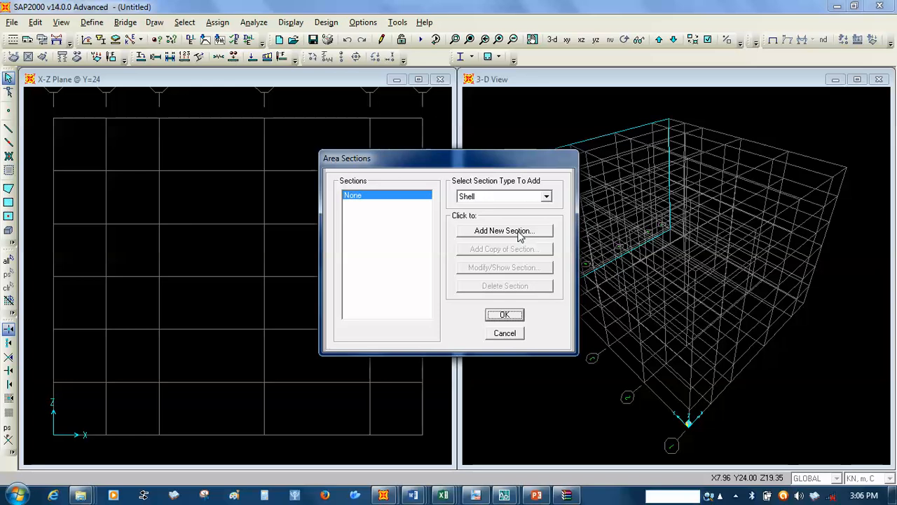
pyautogui.click(520, 232)
pyautogui.write('SLAB 150')
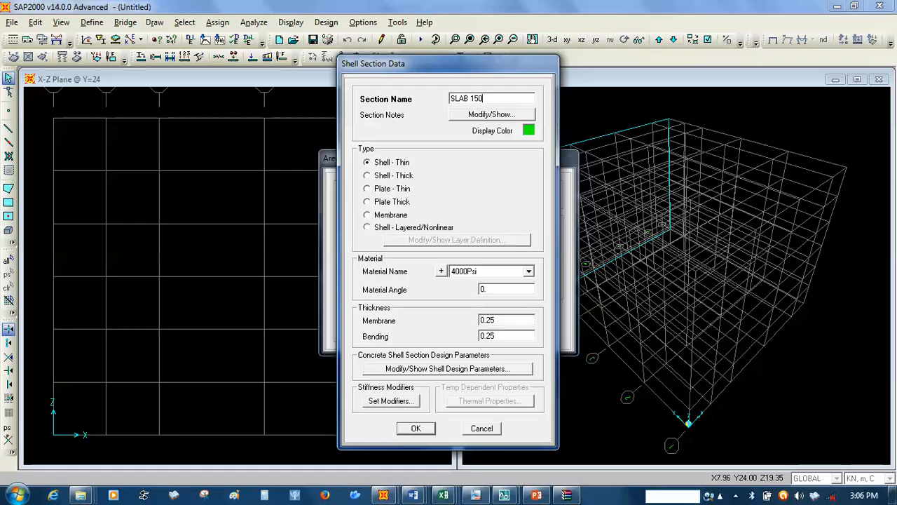
pyautogui.click(529, 271)
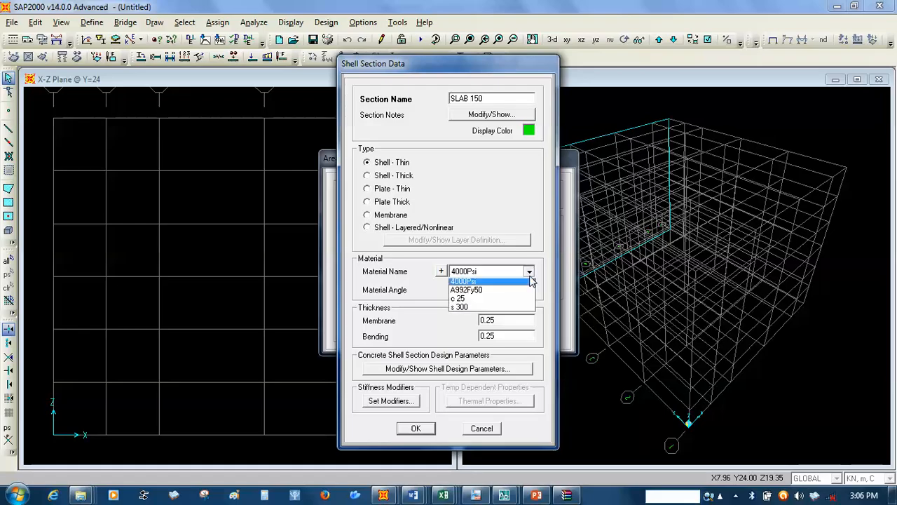
pyautogui.click(476, 301)
# Set the slab section's membrane thickness to 0.15 m, update its bending thickness as well, and save the section.
pyautogui.click(491, 321)
pyautogui.write('0.15')
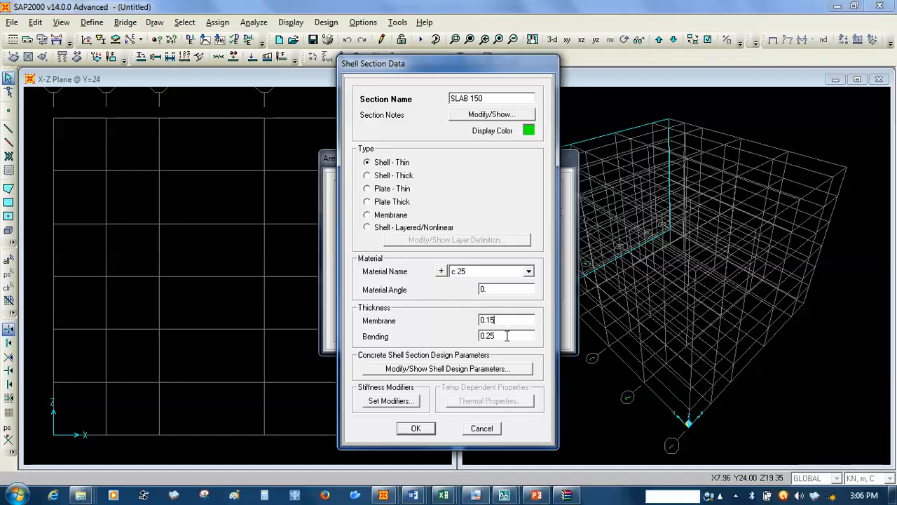
pyautogui.write('0.')
pyautogui.click(418, 428)
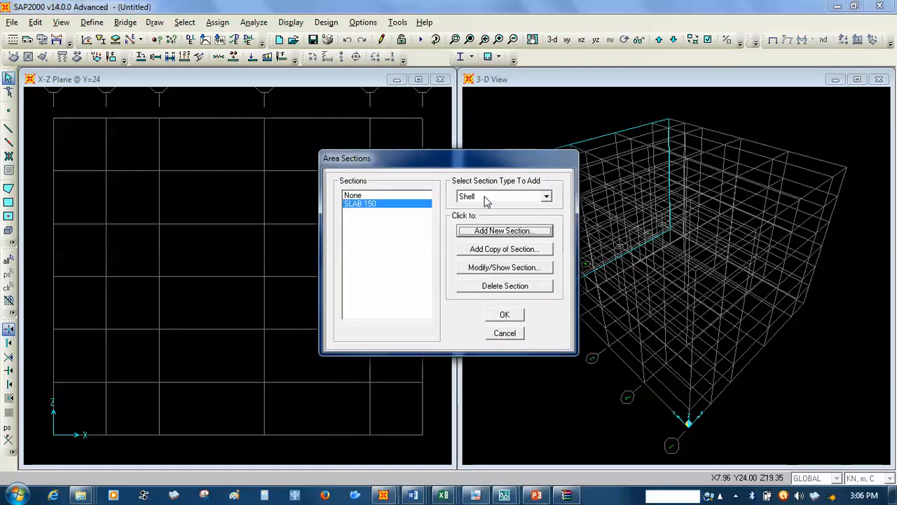
# Add a thick shell area section named SHEAR WALL using material c 25 and finish the area section definitions.
pyautogui.click(475, 234)
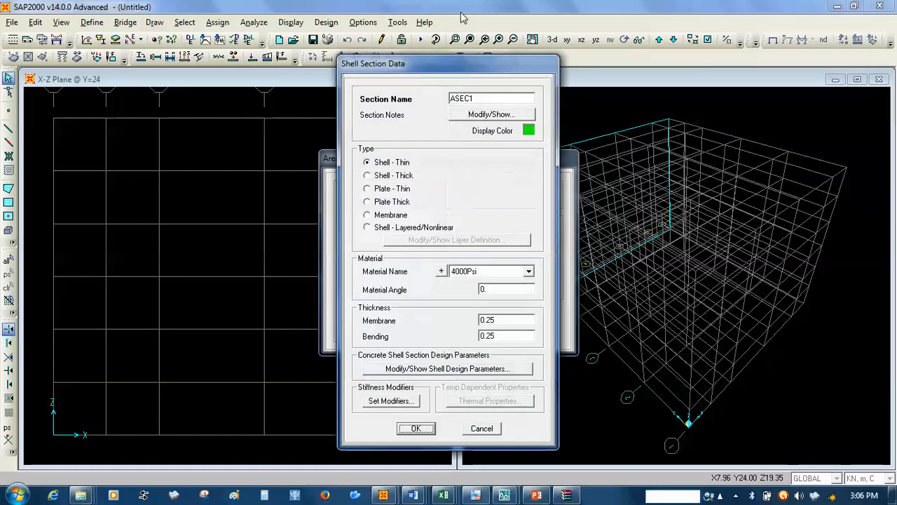
pyautogui.doubleClick(474, 96)
pyautogui.write('S')
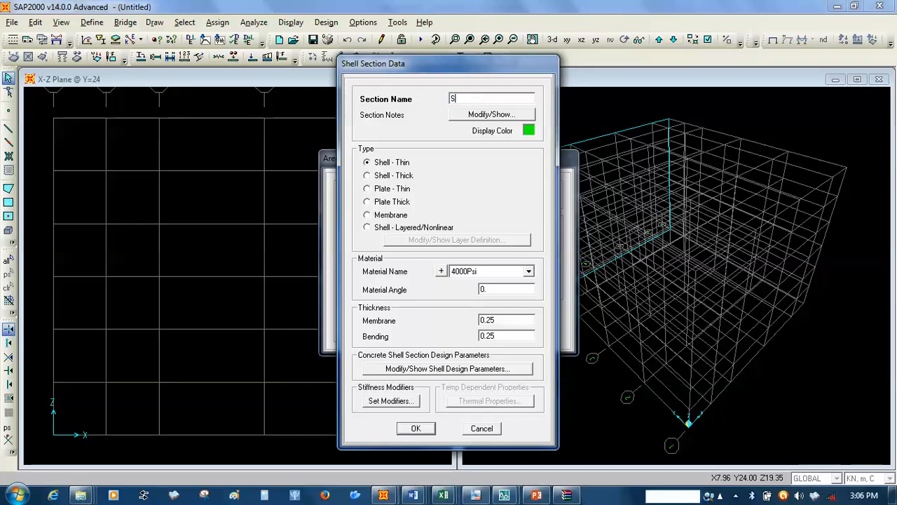
pyautogui.write('HEAR WALL')
pyautogui.click(367, 176)
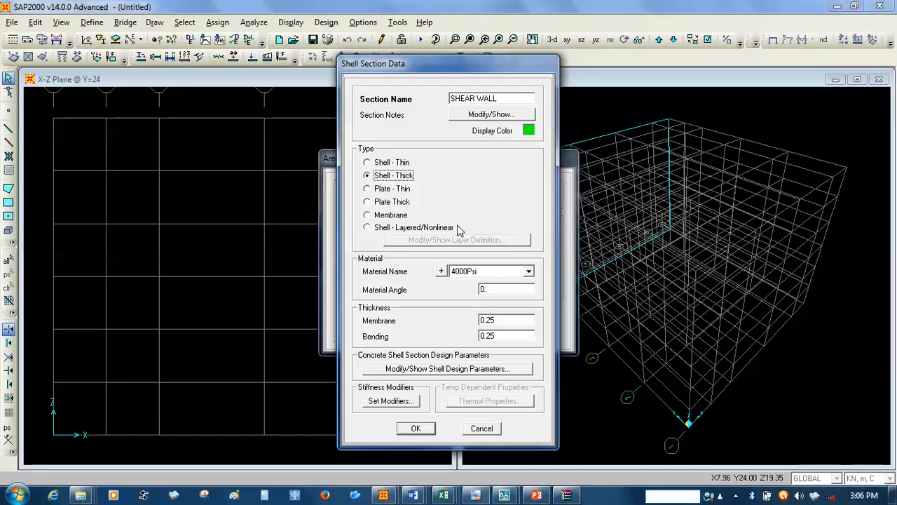
pyautogui.click(529, 272)
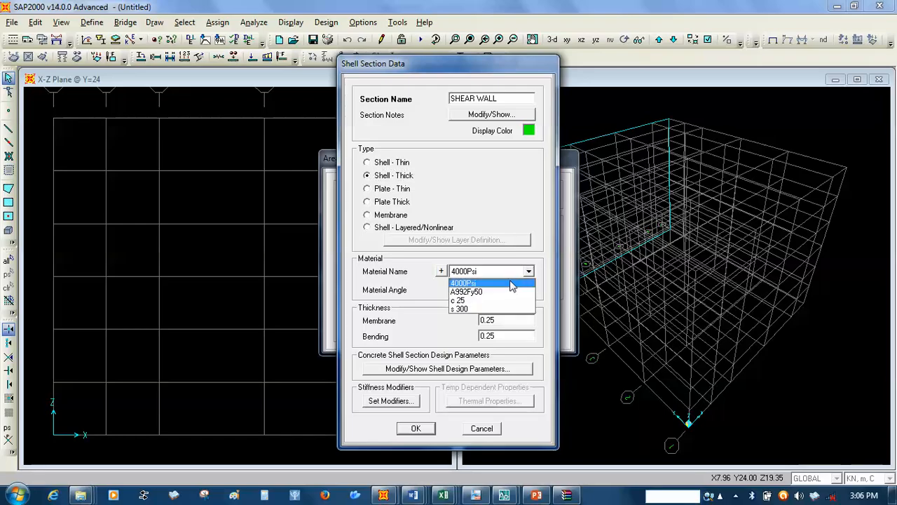
pyautogui.click(483, 300)
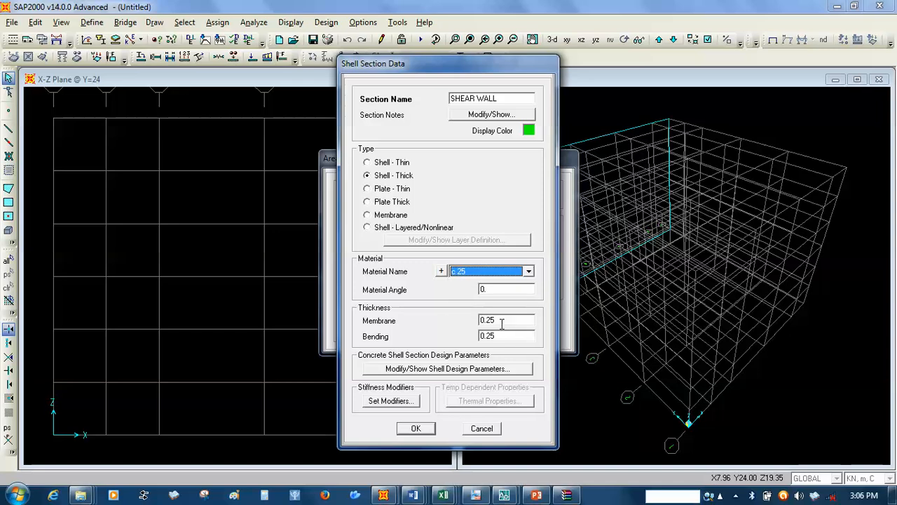
pyautogui.doubleClick(502, 322)
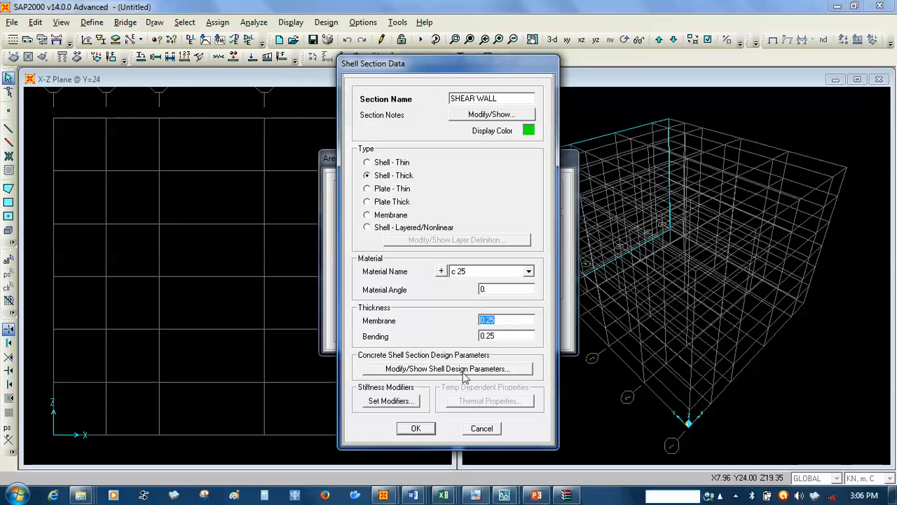
pyautogui.click(416, 428)
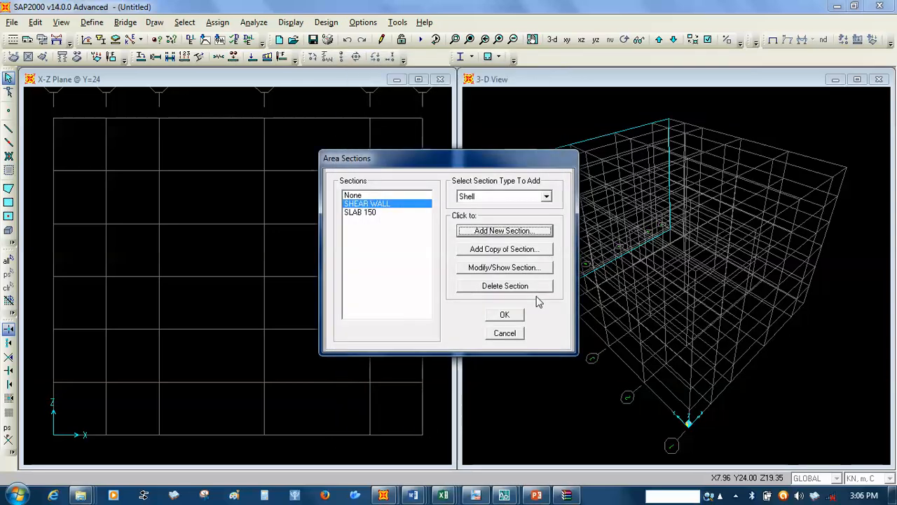
pyautogui.click(505, 316)
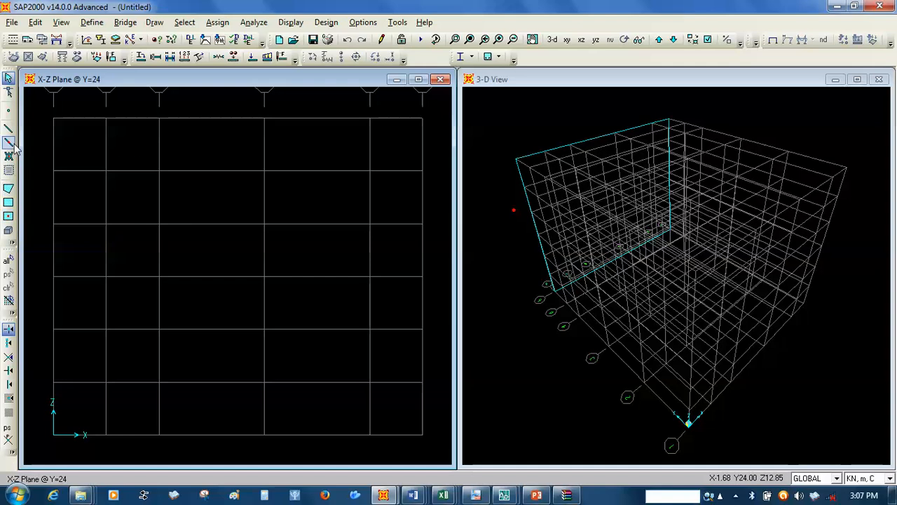
# Draw a rectangular SHEAR WALL area in the Y=24 elevation, from X=0, Z=18 down to the base at the adjacent grid line.
pyautogui.click(8, 204)
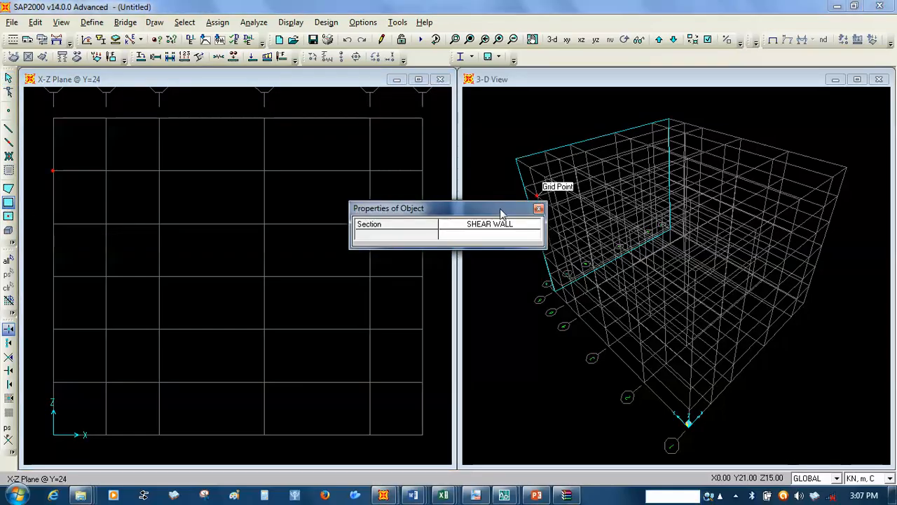
pyautogui.moveTo(509, 210); pyautogui.dragTo(692, 198)
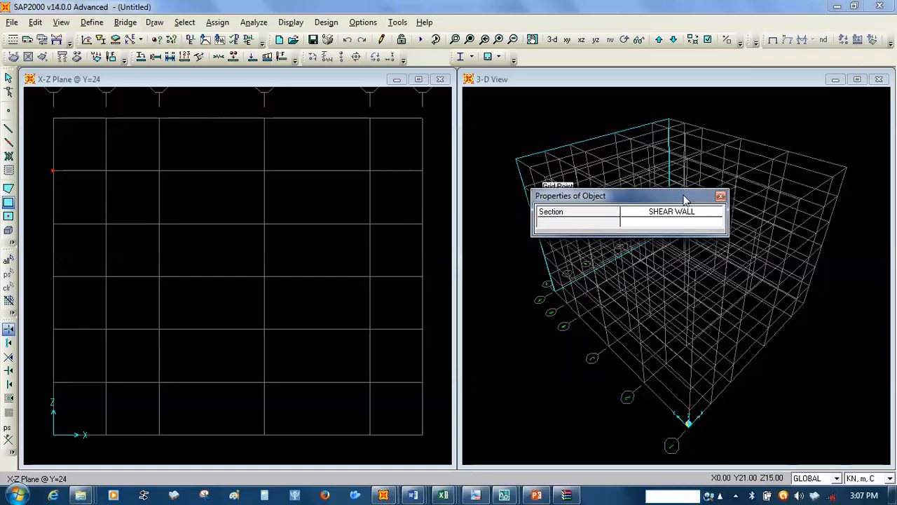
pyautogui.click(54, 119)
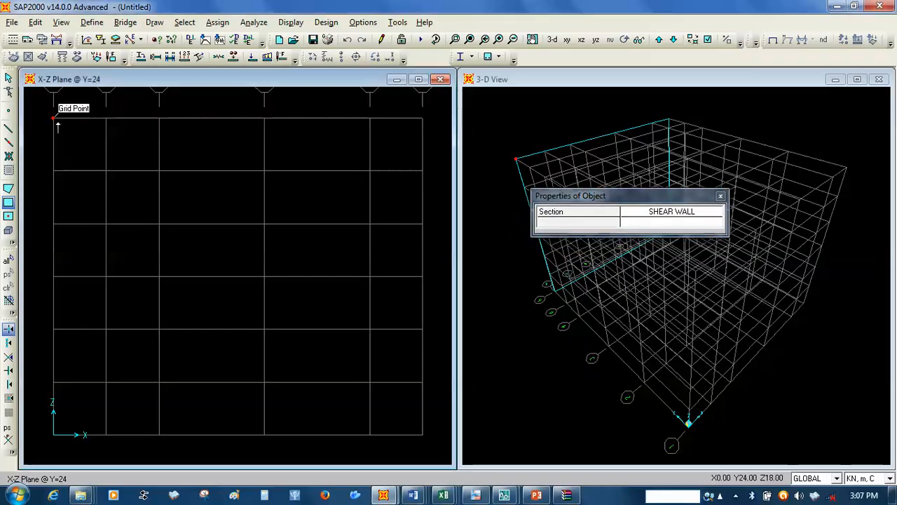
pyautogui.click(105, 435)
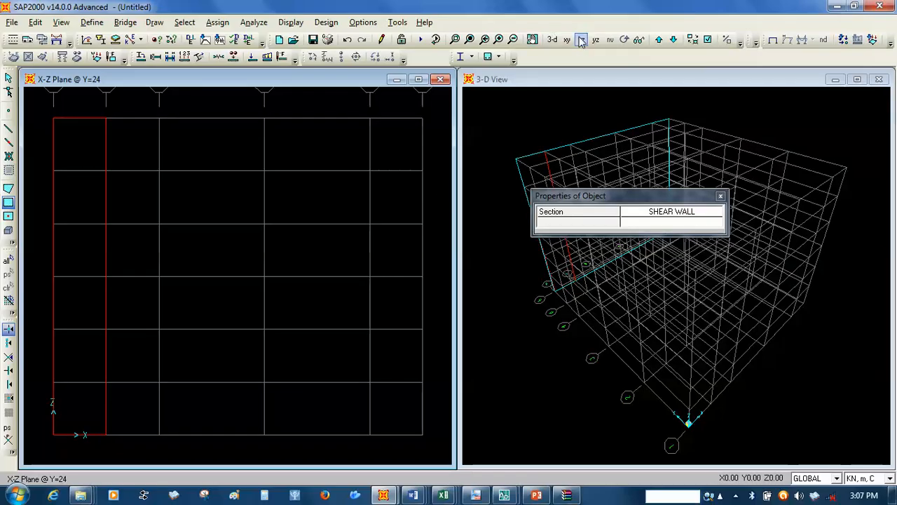
# View the X-Z elevation at Y=21, then the Y-Z elevation at X=0.
pyautogui.click(657, 39)
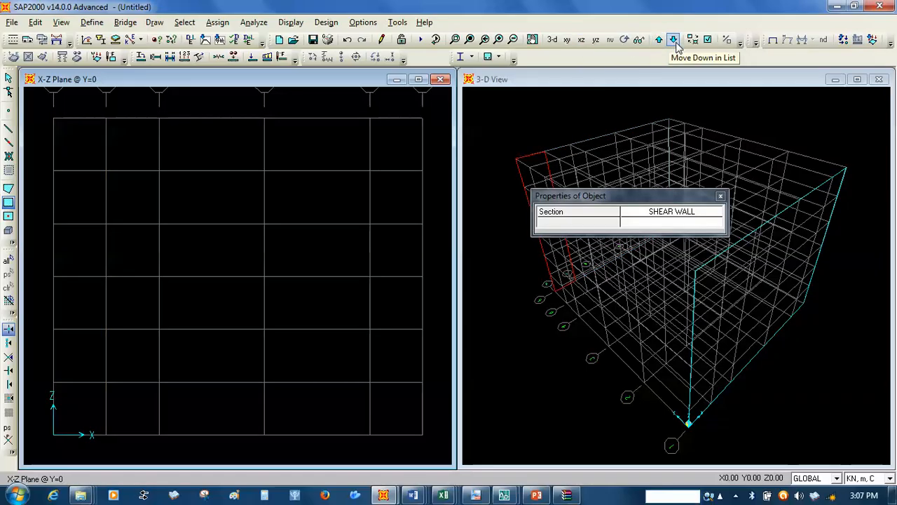
pyautogui.click(675, 41)
pyautogui.click(675, 40)
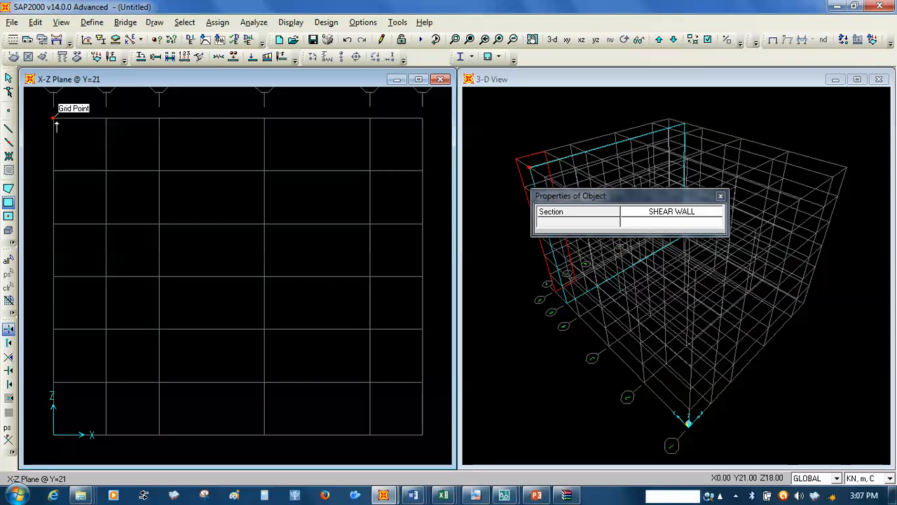
pyautogui.click(594, 42)
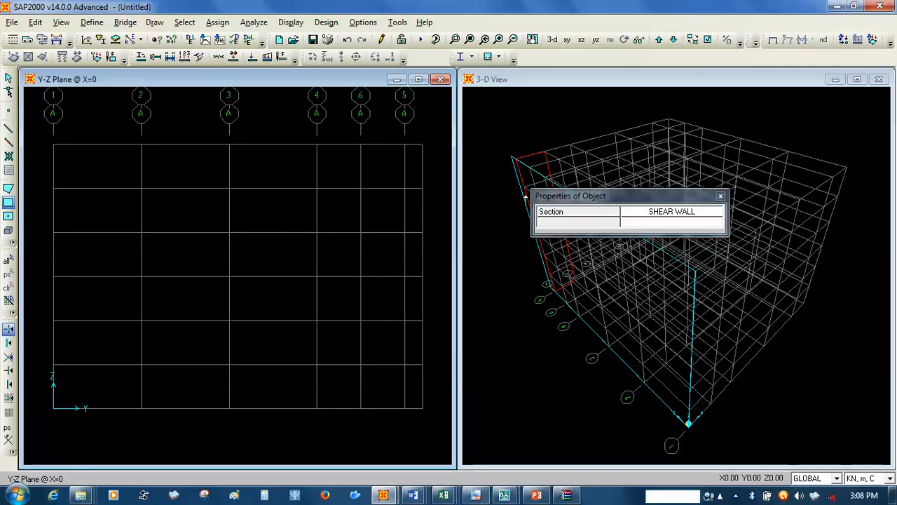
# End the area drawing and display the X-Y plan at Z=18 in place of the 3-D view.
pyautogui.click(720, 197)
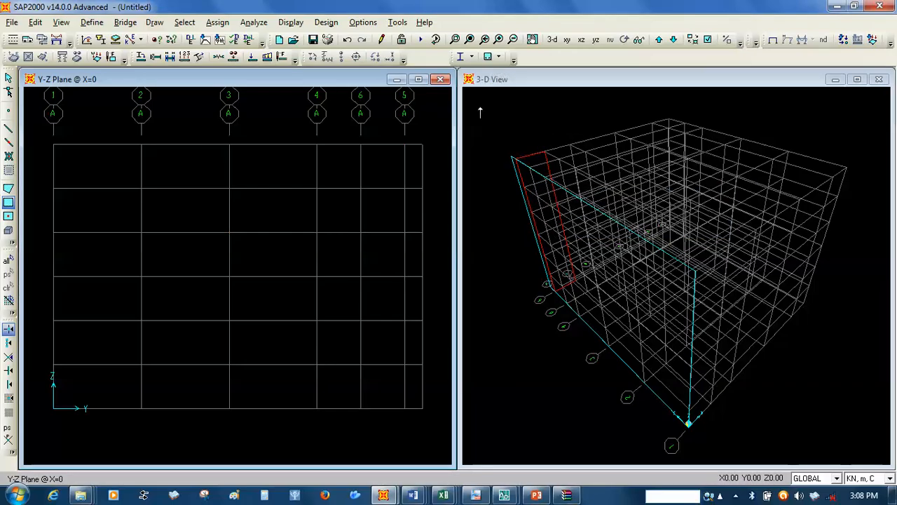
pyautogui.press('Escape')
pyautogui.click(567, 40)
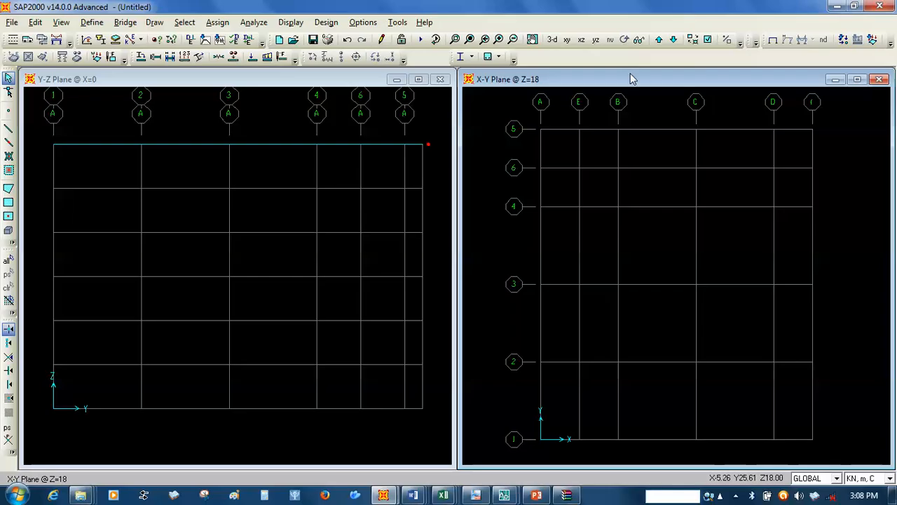
# Restore the 3-D view in place of the X-Y plan and rotate the model to examine the drawn shear wall's location from several sides.
pyautogui.click(552, 39)
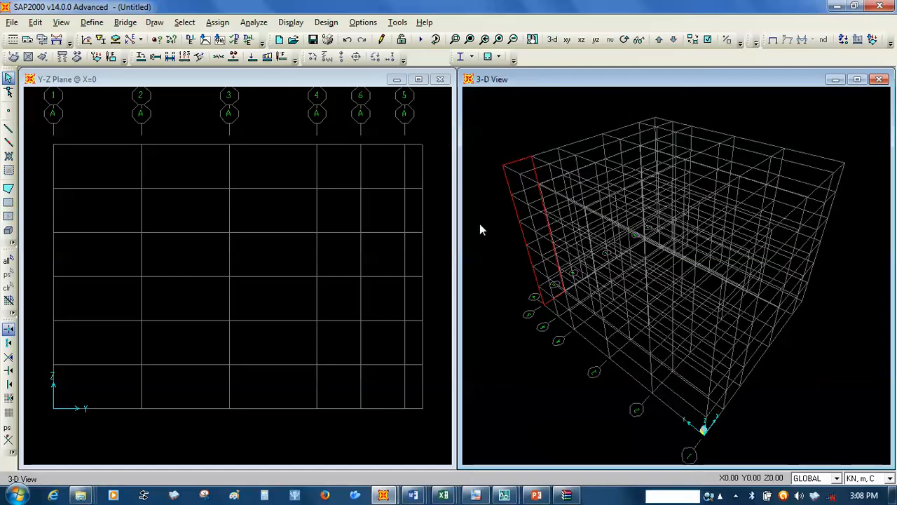
pyautogui.hotkey('ctrl', 'Right')
pyautogui.hotkey('ctrl', 'Right')
pyautogui.hotkey('ctrl', 'Right')
pyautogui.hotkey('ctrl', 'Right')
pyautogui.hotkey('ctrl', 'Up')
pyautogui.hotkey('ctrl', 'Up')
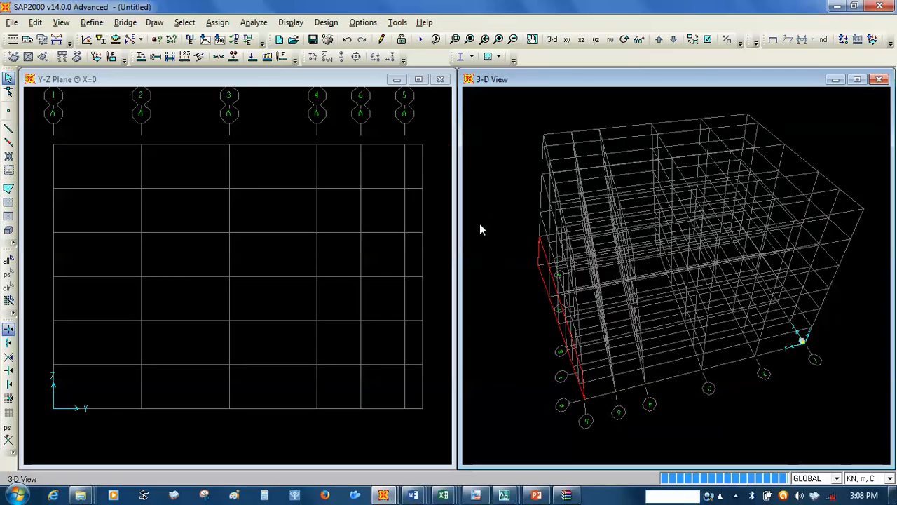
pyautogui.hotkey('ctrl', 'Down')
pyautogui.hotkey('ctrl', 'Down')
pyautogui.hotkey('ctrl', 'Up')
pyautogui.hotkey('ctrl', 'Up')
pyautogui.hotkey('ctrl', 'Up')
pyautogui.hotkey('ctrl', 'Up')
pyautogui.hotkey('ctrl', 'Up')
pyautogui.hotkey('ctrl', 'Up')
pyautogui.hotkey('ctrl', 'Up')
pyautogui.hotkey('ctrl', 'Up')
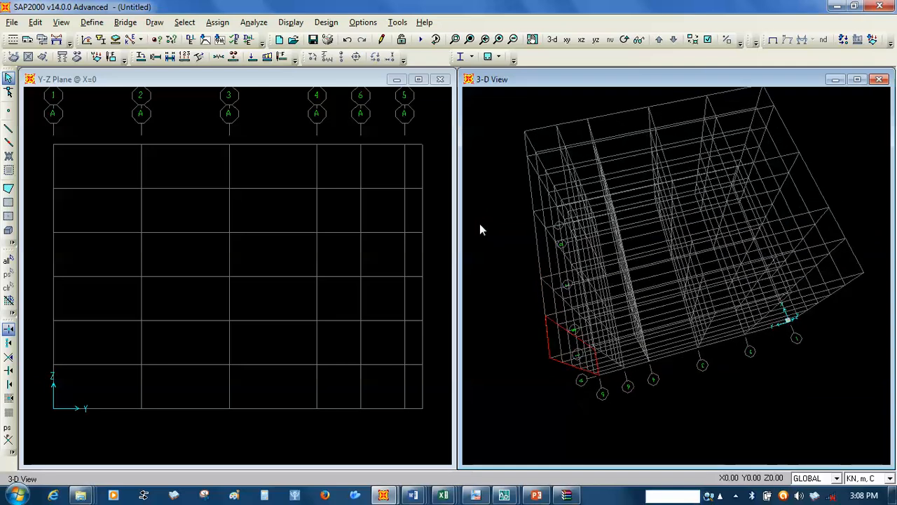
pyautogui.hotkey('ctrl', 'Left')
pyautogui.hotkey('ctrl', 'Left')
pyautogui.hotkey('ctrl', 'Left')
pyautogui.hotkey('ctrl', 'Left')
pyautogui.hotkey('ctrl', 'Left')
pyautogui.hotkey('ctrl', 'Left')
pyautogui.hotkey('ctrl', 'Left')
pyautogui.hotkey('ctrl', 'Left')
pyautogui.hotkey('ctrl', 'Left')
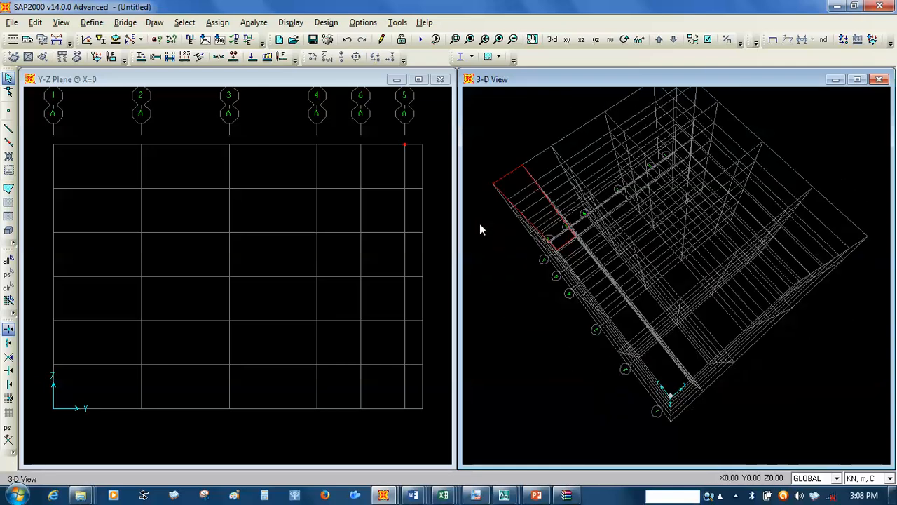
pyautogui.hotkey('ctrl', 'Left')
pyautogui.hotkey('ctrl', 'Left')
pyautogui.hotkey('ctrl', 'Left')
pyautogui.hotkey('ctrl', 'Left')
pyautogui.hotkey('ctrl', 'Left')
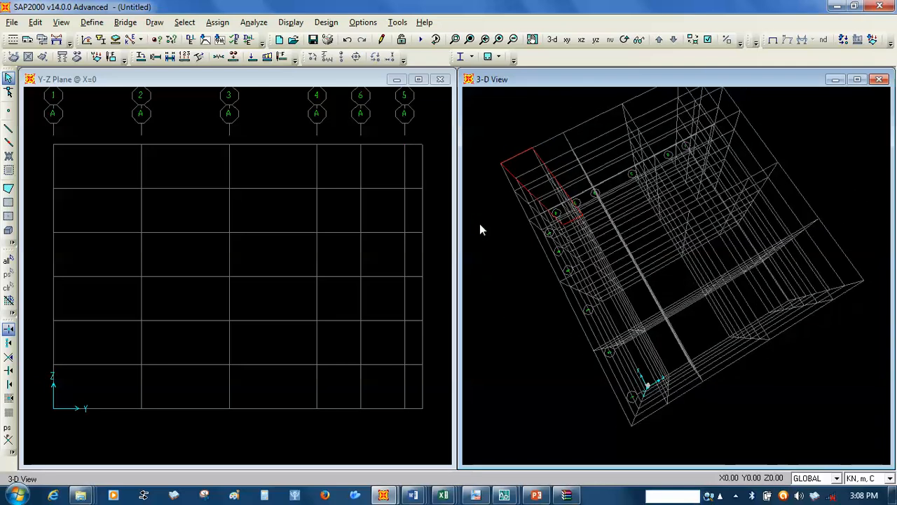
pyautogui.hotkey('ctrl', 'Up')
pyautogui.hotkey('ctrl', 'Up')
pyautogui.hotkey('ctrl', 'Up')
pyautogui.hotkey('ctrl', 'Right')
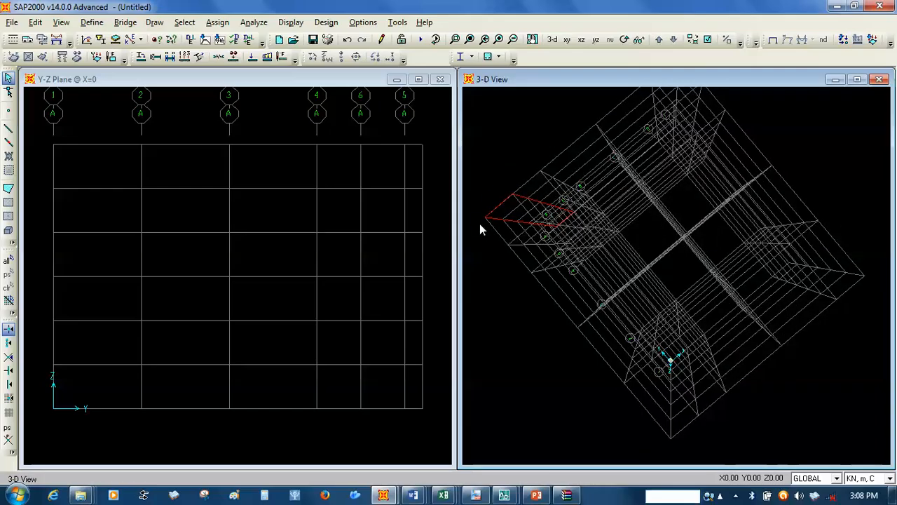
pyautogui.hotkey('ctrl', 'Down')
pyautogui.hotkey('ctrl', 'Down')
pyautogui.hotkey('ctrl', 'Right')
pyautogui.hotkey('ctrl', 'Left')
pyautogui.hotkey('ctrl', 'Left')
pyautogui.hotkey('ctrl', 'Left')
pyautogui.hotkey('ctrl', 'Left')
pyautogui.hotkey('ctrl', 'Left')
pyautogui.hotkey('ctrl', 'Left')
pyautogui.hotkey('ctrl', 'Left')
pyautogui.hotkey('ctrl', 'Left')
pyautogui.hotkey('ctrl', 'Left')
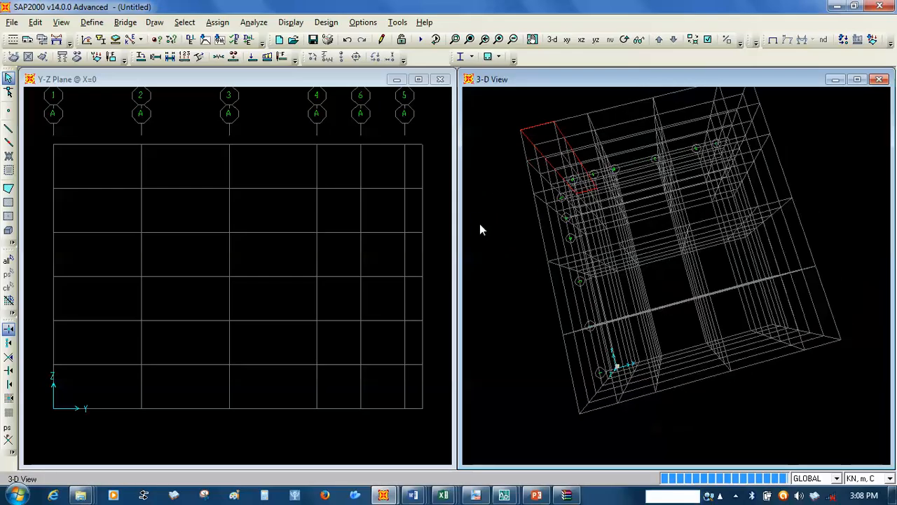
pyautogui.hotkey('ctrl', 'Up')
pyautogui.hotkey('ctrl', 'Up')
pyautogui.hotkey('ctrl', 'Right')
pyautogui.hotkey('ctrl', 'Right')
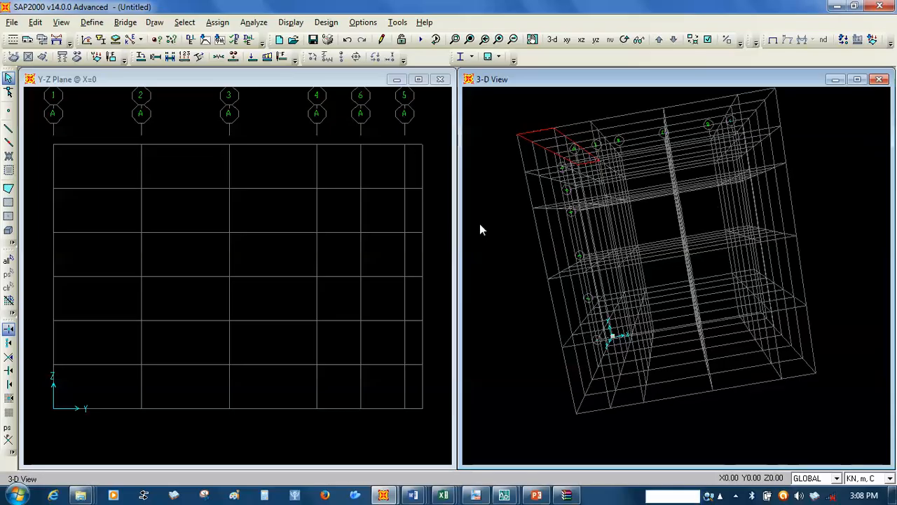
pyautogui.hotkey('ctrl', 'Left')
pyautogui.hotkey('ctrl', 'Left')
pyautogui.hotkey('ctrl', 'Right')
pyautogui.hotkey('ctrl', 'Up')
pyautogui.hotkey('ctrl', 'Down')
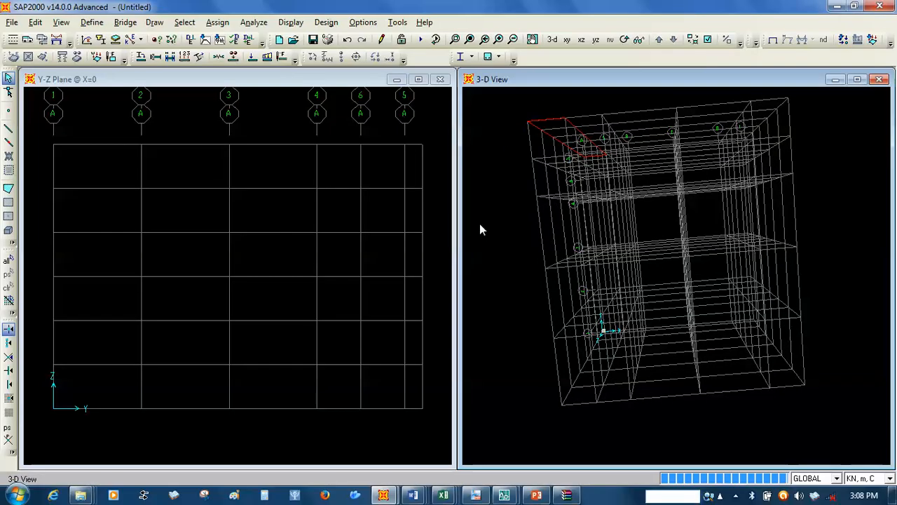
pyautogui.hotkey('ctrl', 'Up')
pyautogui.hotkey('ctrl', 'Up')
pyautogui.hotkey('ctrl', 'Up')
pyautogui.hotkey('ctrl', 'Right')
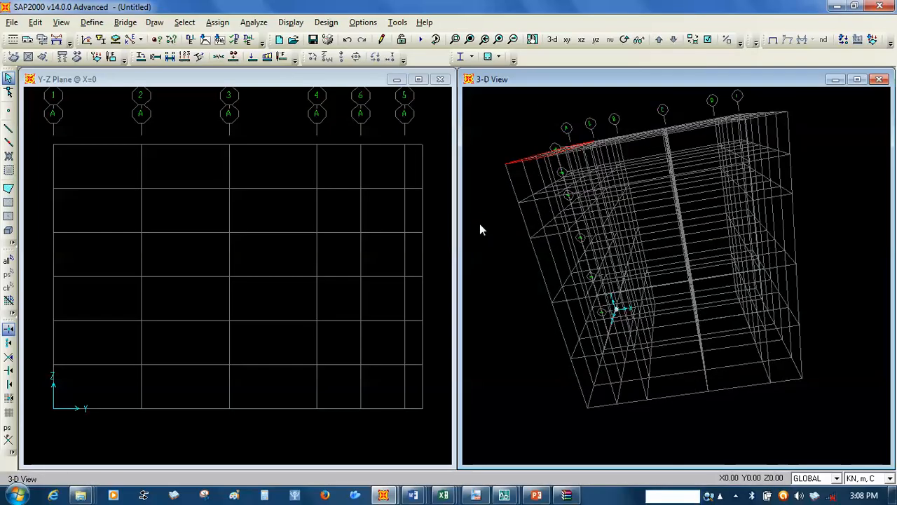
pyautogui.hotkey('ctrl', 'Left')
pyautogui.hotkey('ctrl', 'Left')
pyautogui.hotkey('ctrl', 'Right')
pyautogui.hotkey('ctrl', 'Left')
pyautogui.hotkey('ctrl', 'Right')
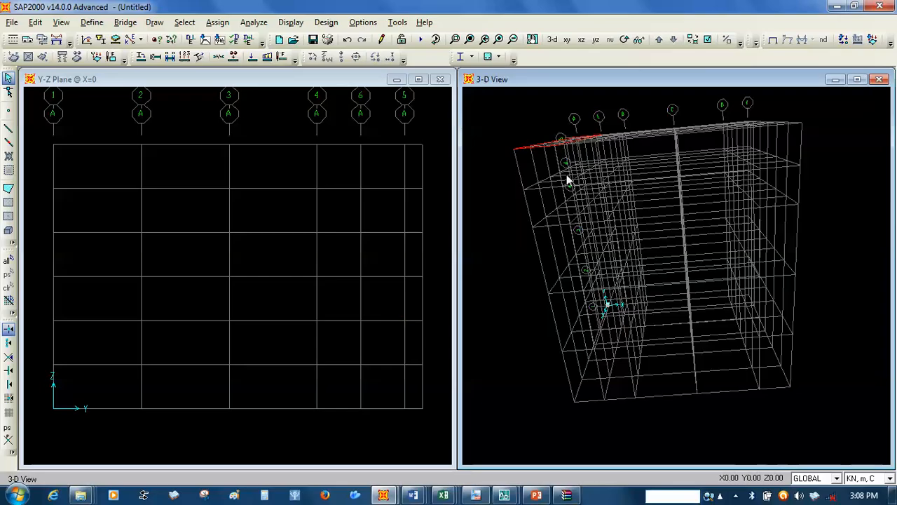
# Make the Y-Z elevation at X=0 the active view.
pyautogui.click(341, 134)
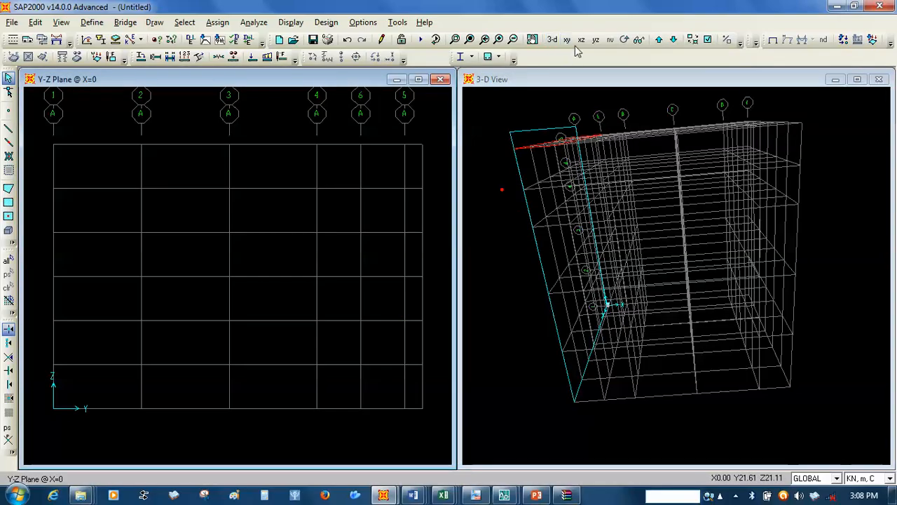
pyautogui.click(596, 40)
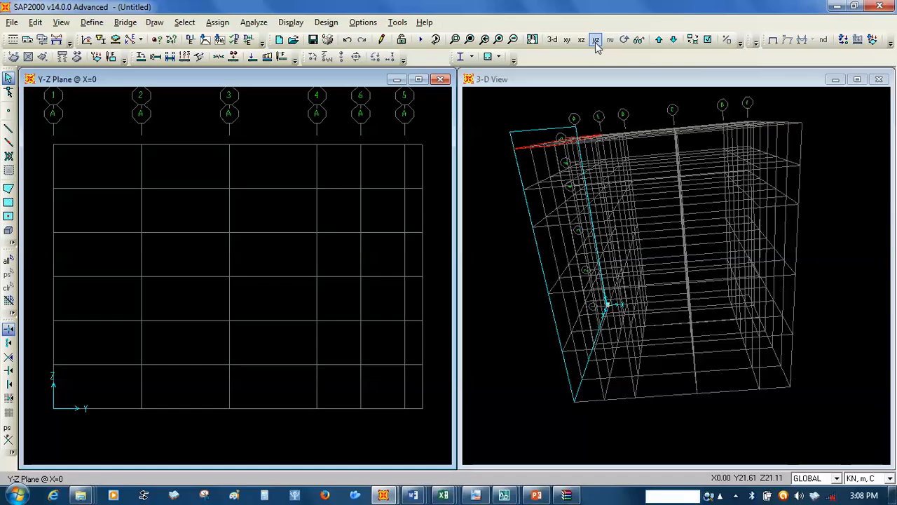